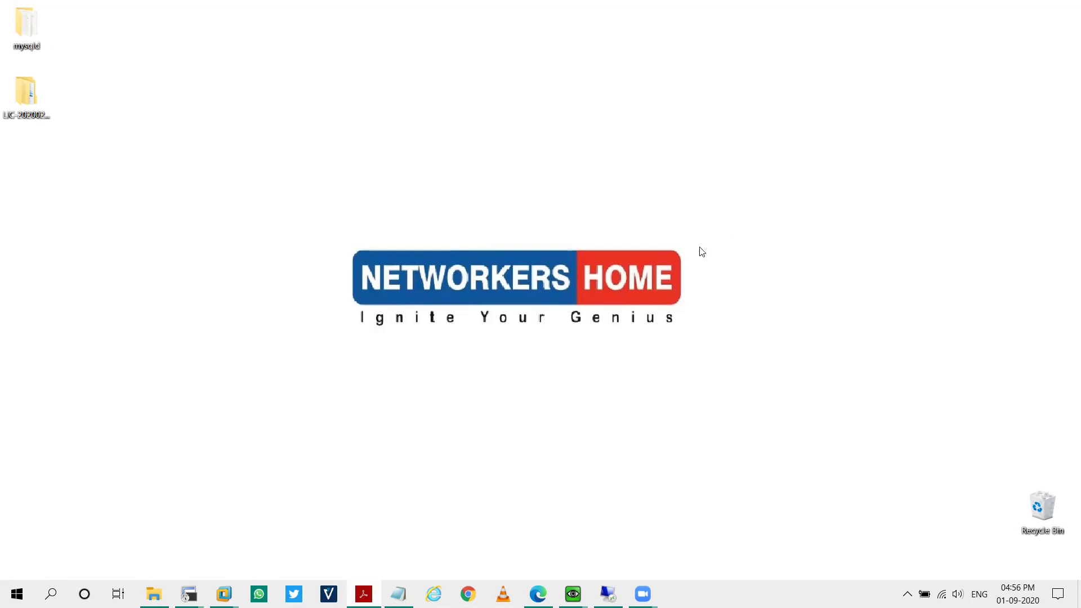
- Bring the remote admin PC's browser with the WSA URL Filtering page to the front
left_click(187, 593)
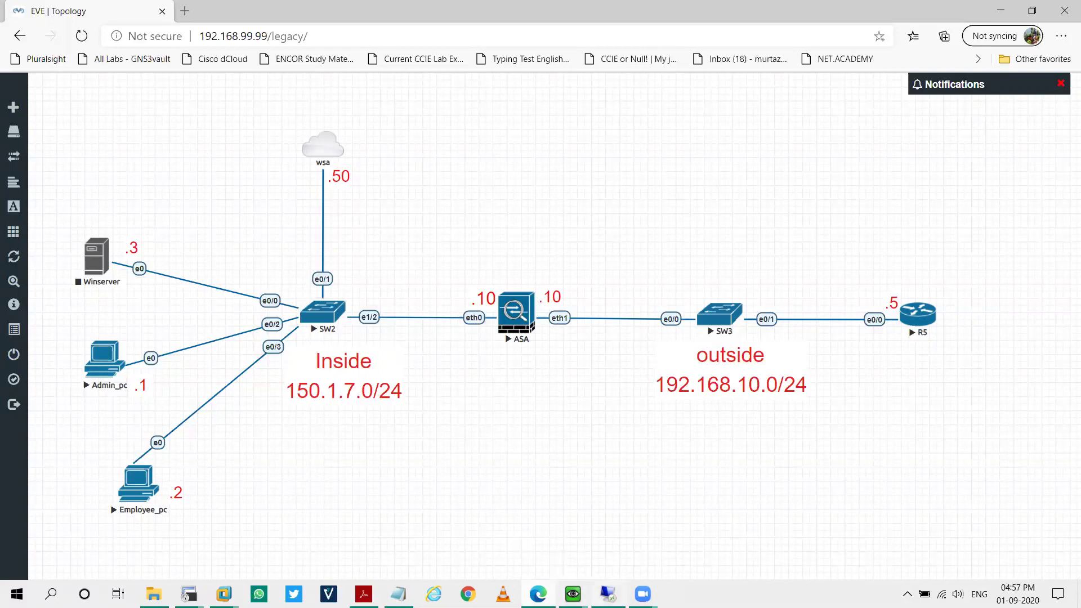
left_click(188, 595)
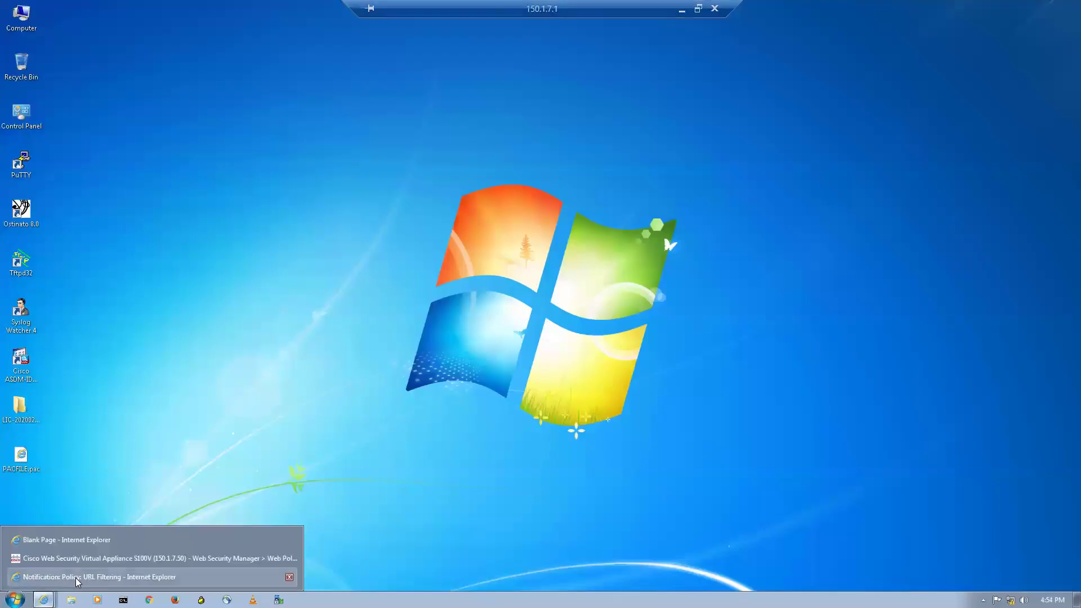
left_click(76, 558)
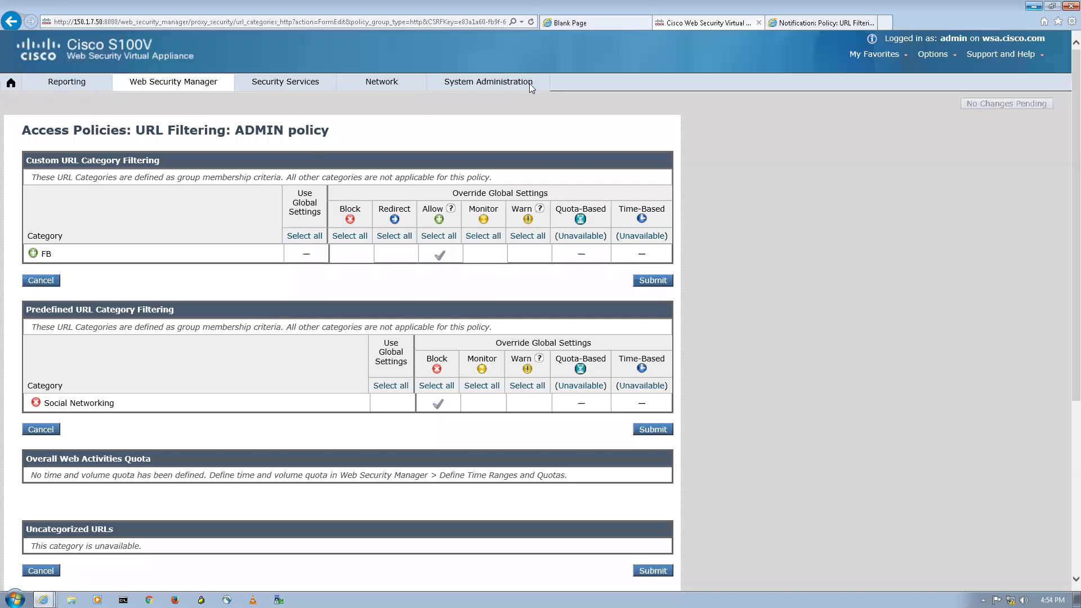
- Log in to the appliance as admin and land on the My Reports dashboard
left_click(18, 85)
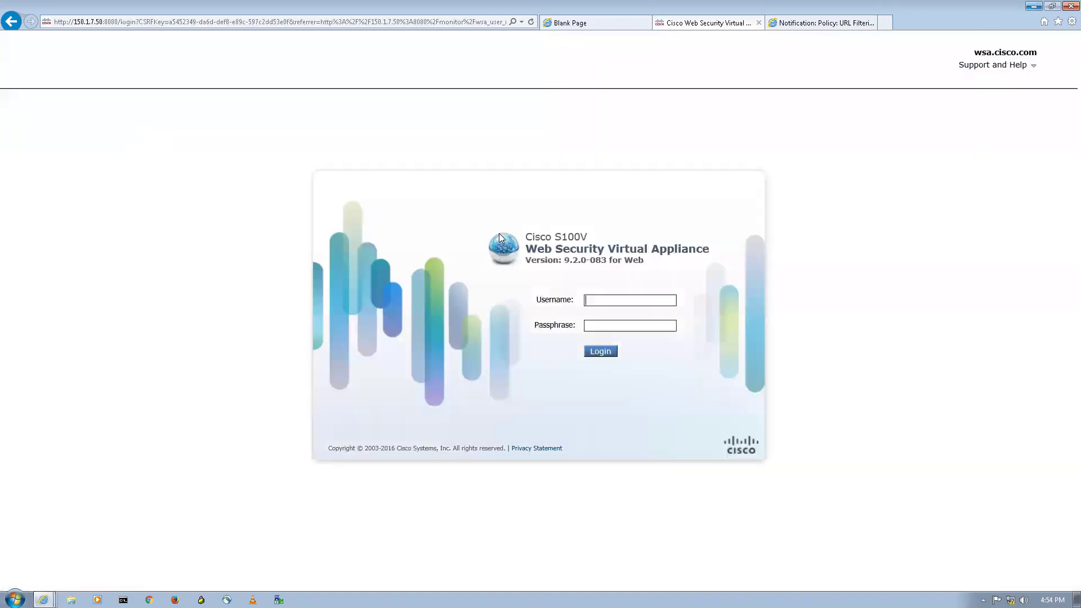
type("ADMIN")
key("Tab")
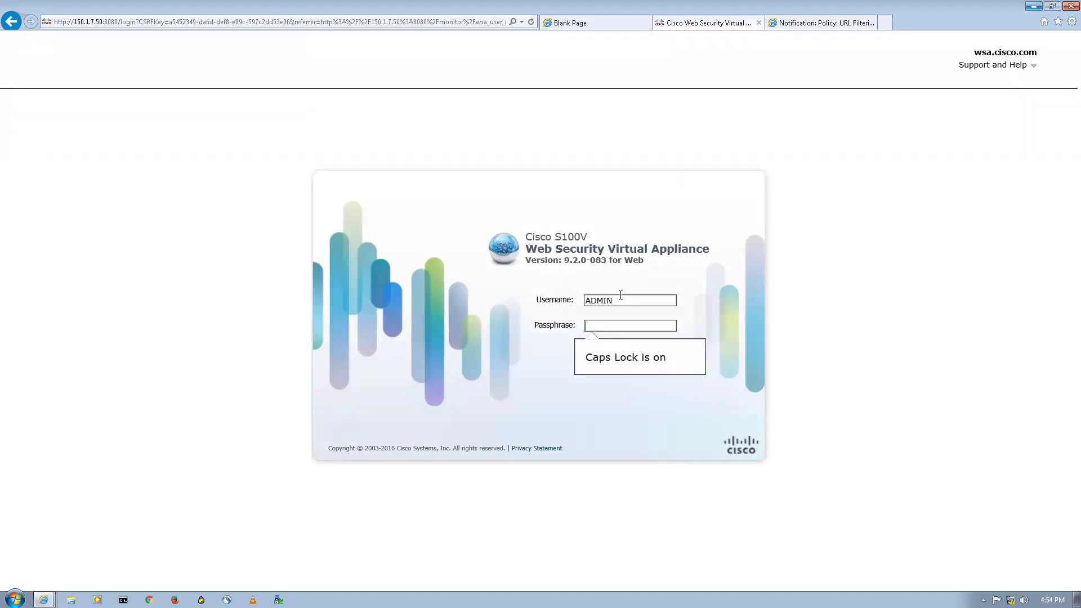
double_click(620, 300)
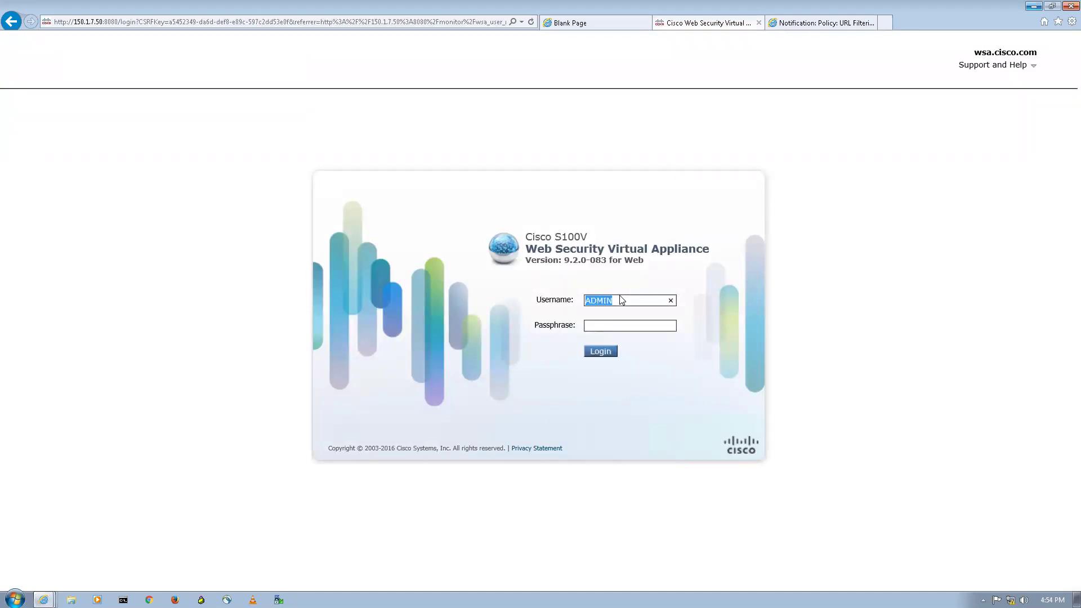
key("Return")
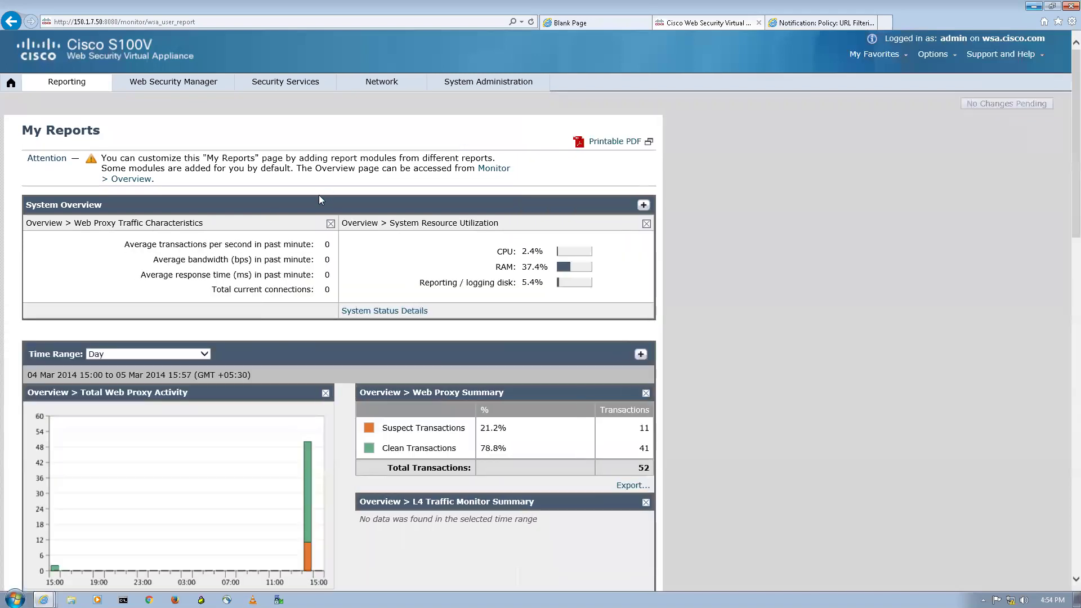
mouse_move(173, 81)
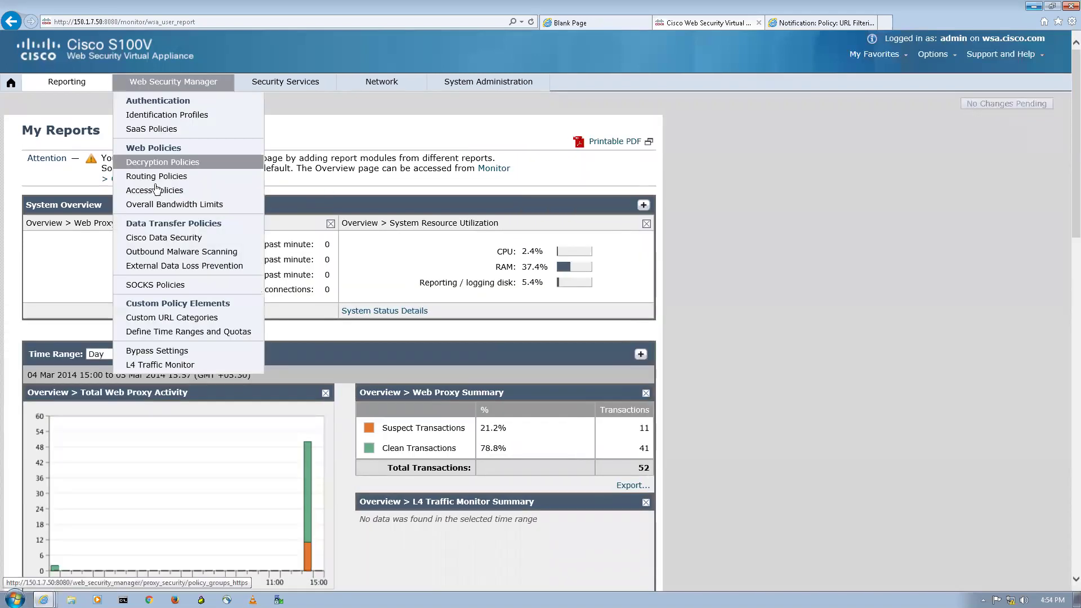
- Go to Access Policies and enter the ADMIN policy's Applications settings
left_click(155, 190)
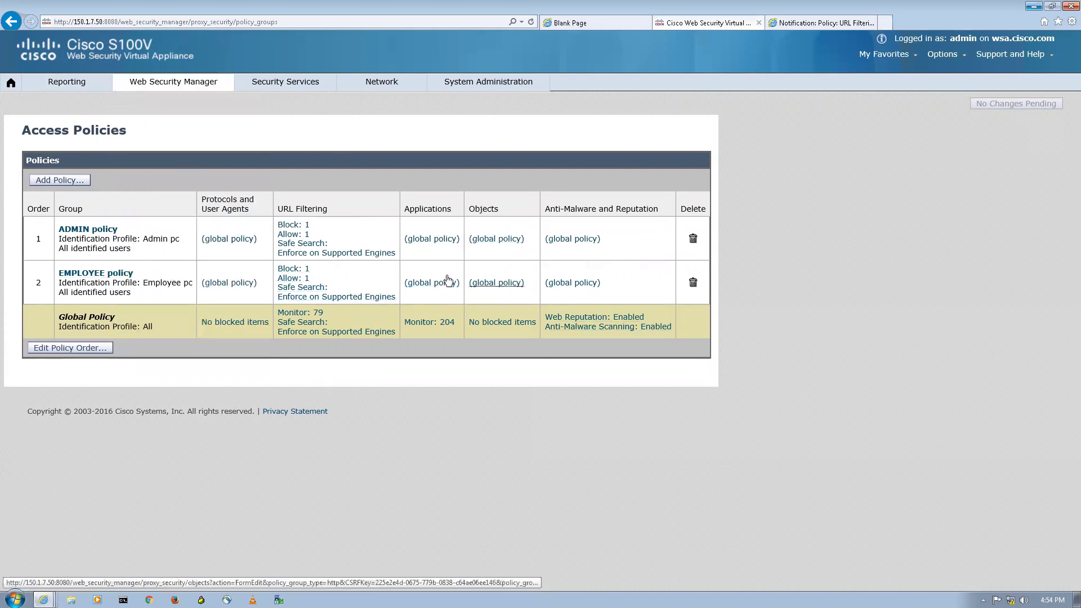
left_click(428, 245)
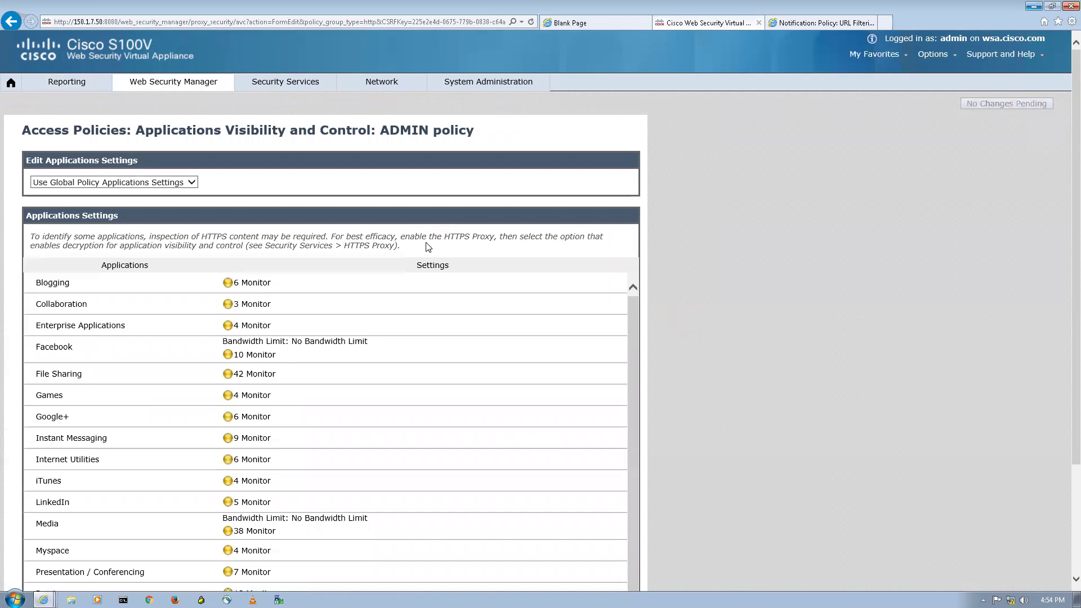
- Switch the ADMIN policy to Define Applications Custom Settings and expand Social Networking
left_click(85, 185)
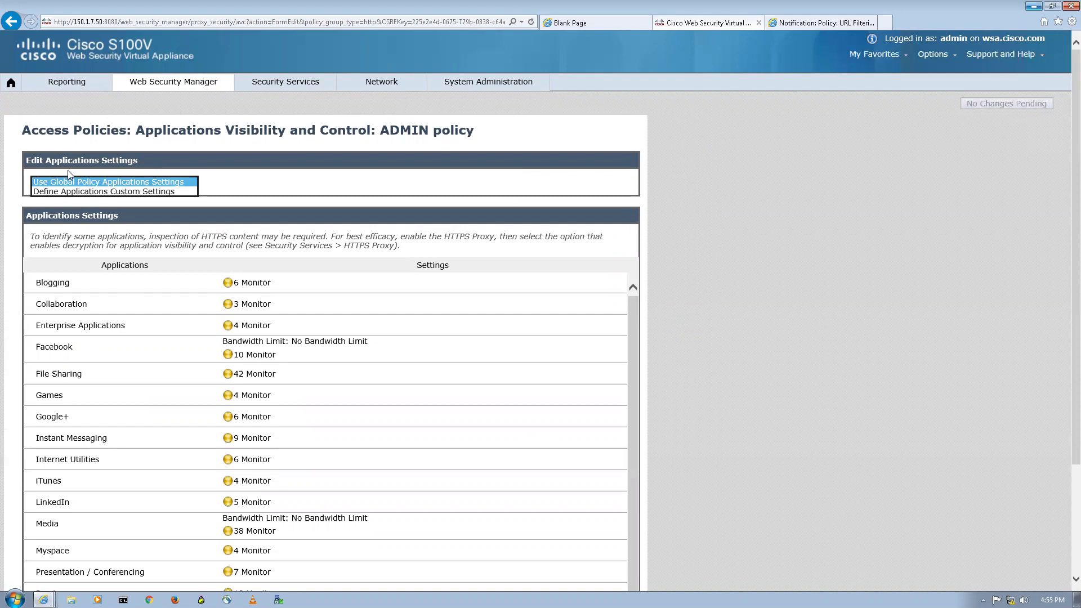
left_click(218, 174)
left_click(151, 184)
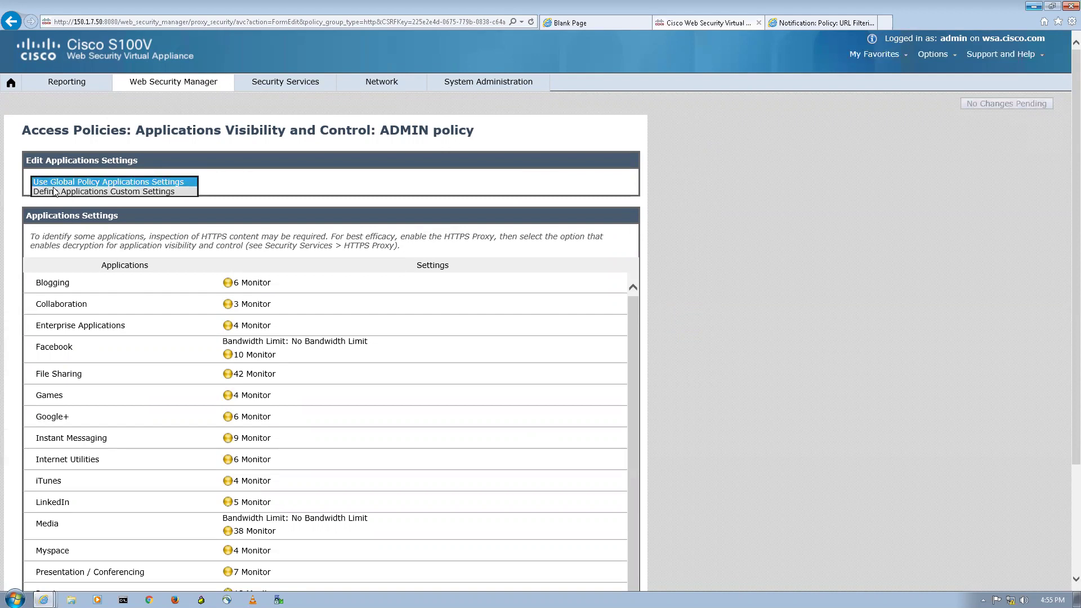
left_click(98, 192)
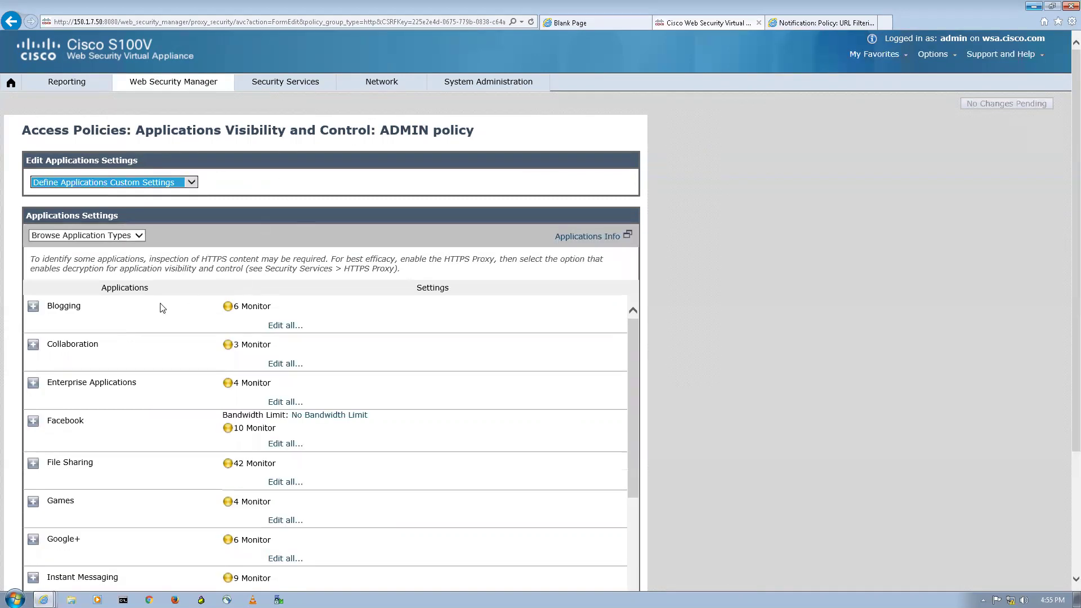
scroll(155, 313, "down", 5)
scroll(166, 333, "down", 3)
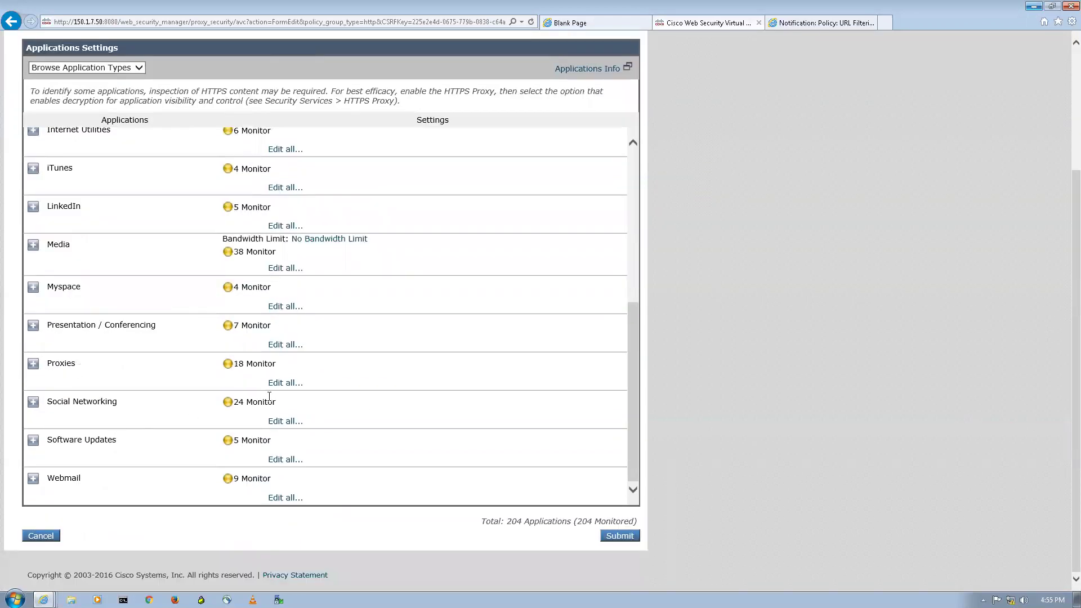
left_click(34, 403)
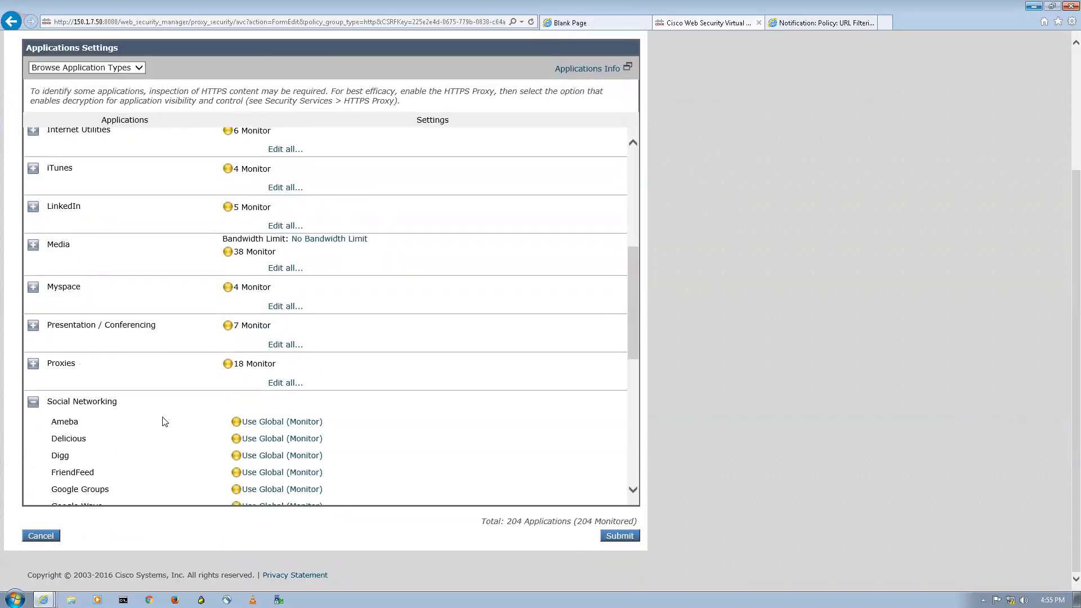
scroll(154, 417, "down", 4)
scroll(120, 427, "down", 3)
scroll(118, 423, "down", 1)
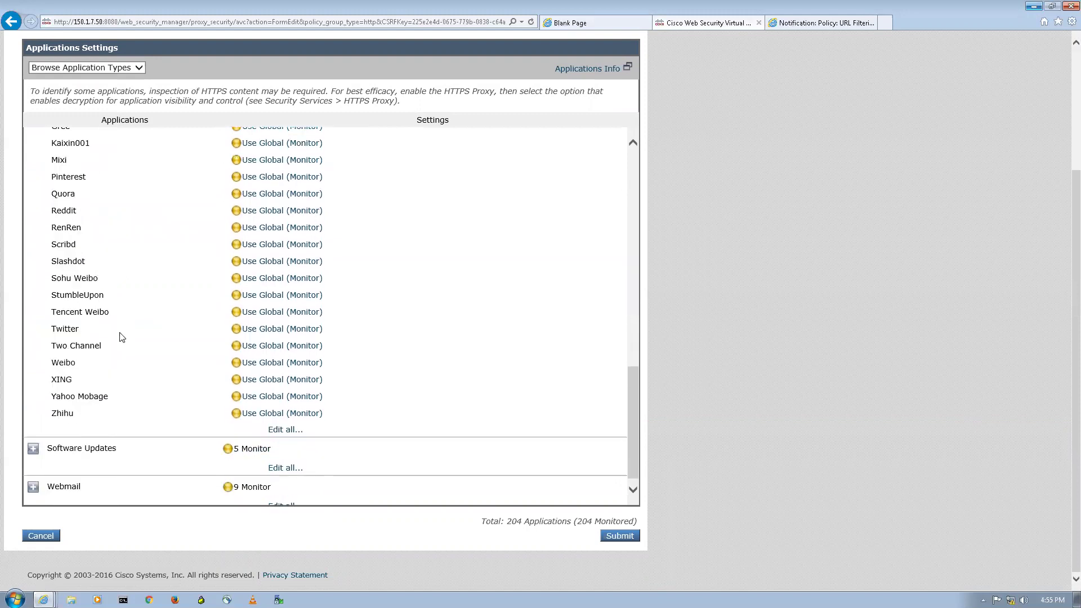
scroll(120, 337, "up", 1)
scroll(91, 283, "up", 1)
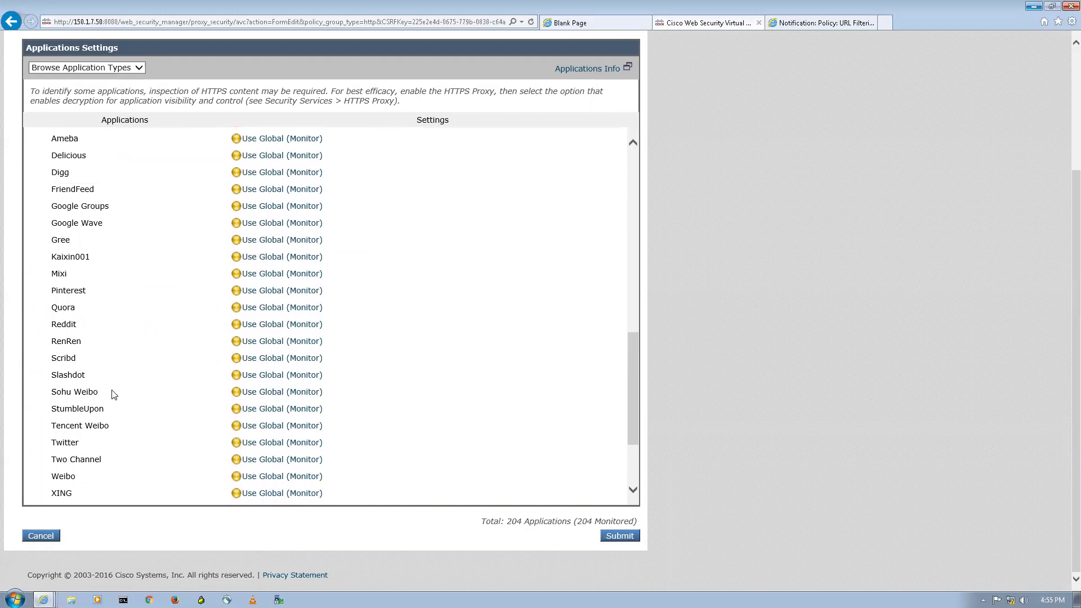
scroll(110, 389, "up", 1)
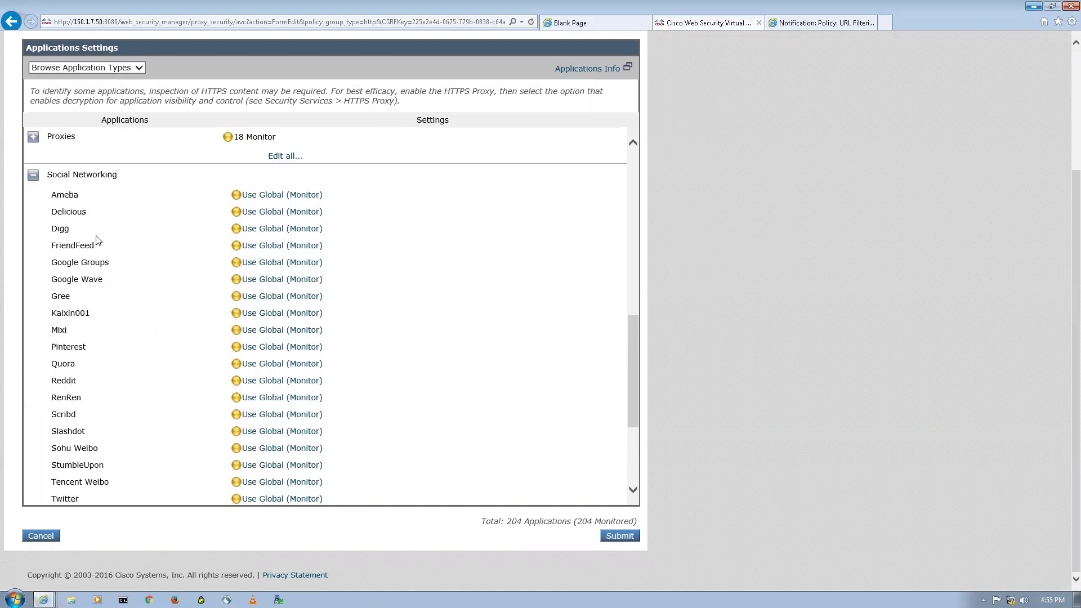
scroll(123, 319, "down", 1)
scroll(116, 334, "down", 1)
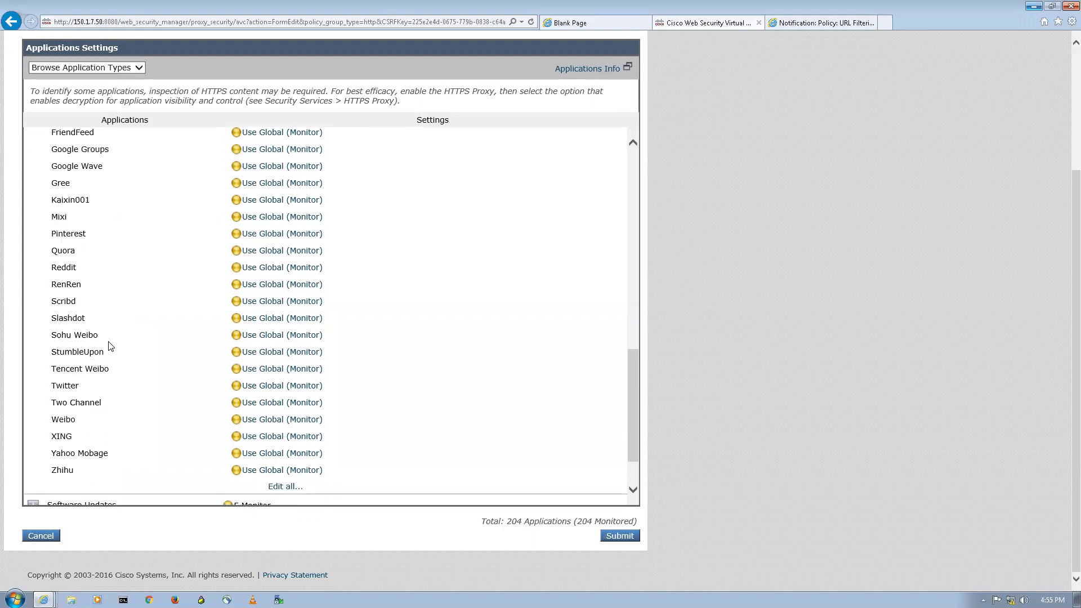
- Set Twitter to Monitor with posting, third-party client posts and unsupported third-party apps blocked, then collapse Social Networking
double_click(74, 384)
left_click(302, 391)
scroll(308, 433, "down", 1)
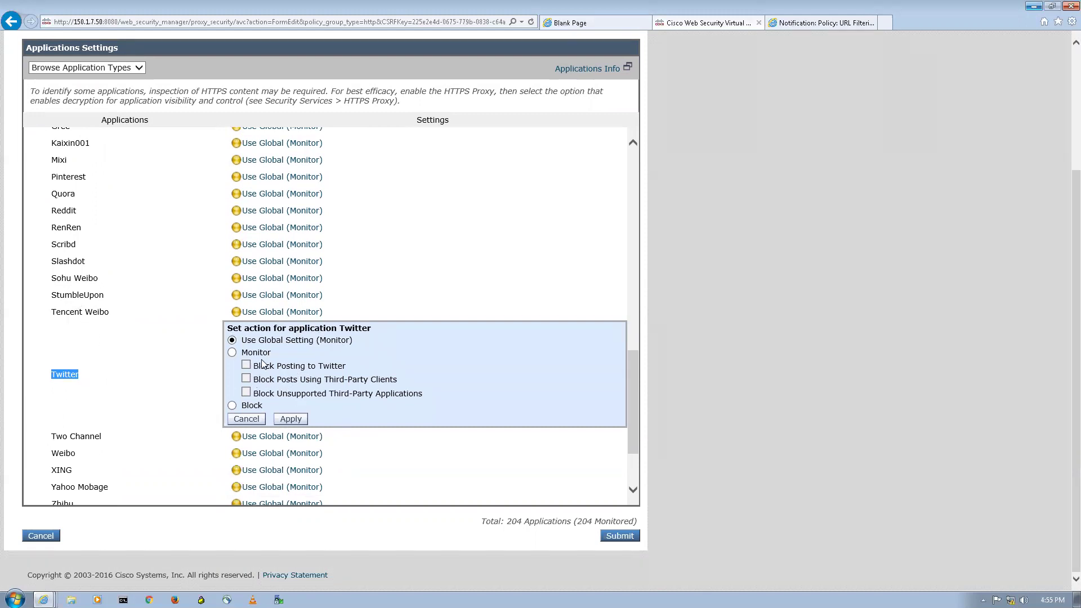
left_click(306, 462)
left_click(232, 353)
left_click(246, 365)
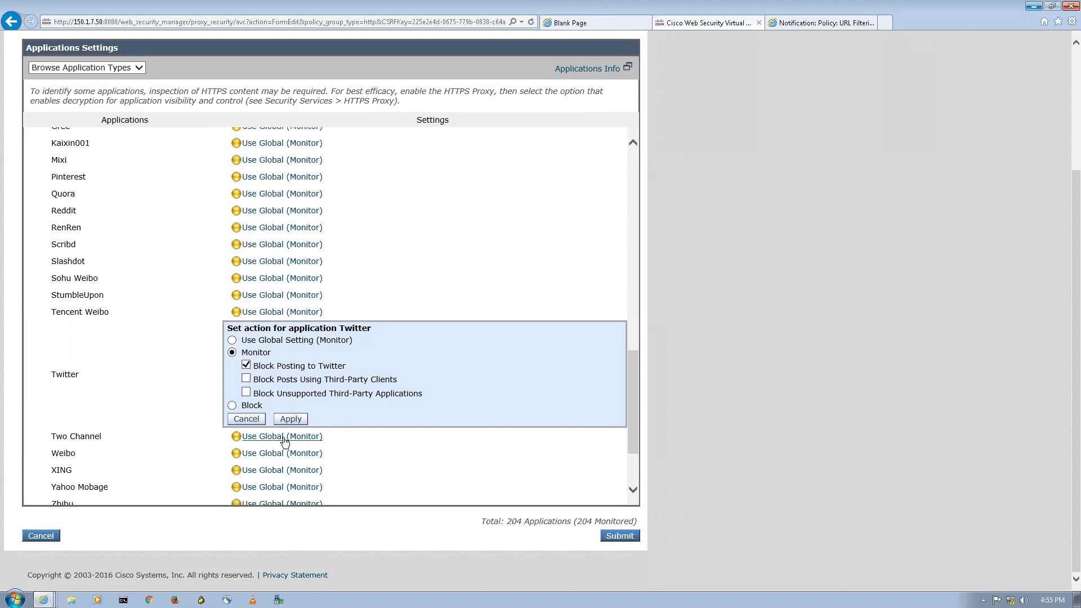
left_click(247, 381)
left_click(247, 393)
left_click(300, 422)
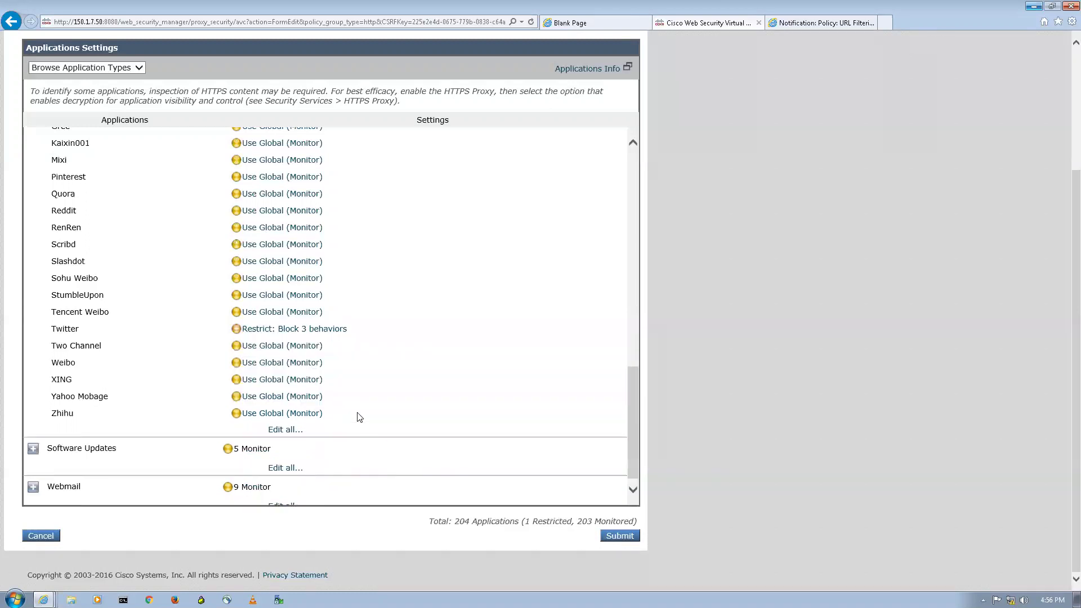
scroll(101, 364, "up", 1)
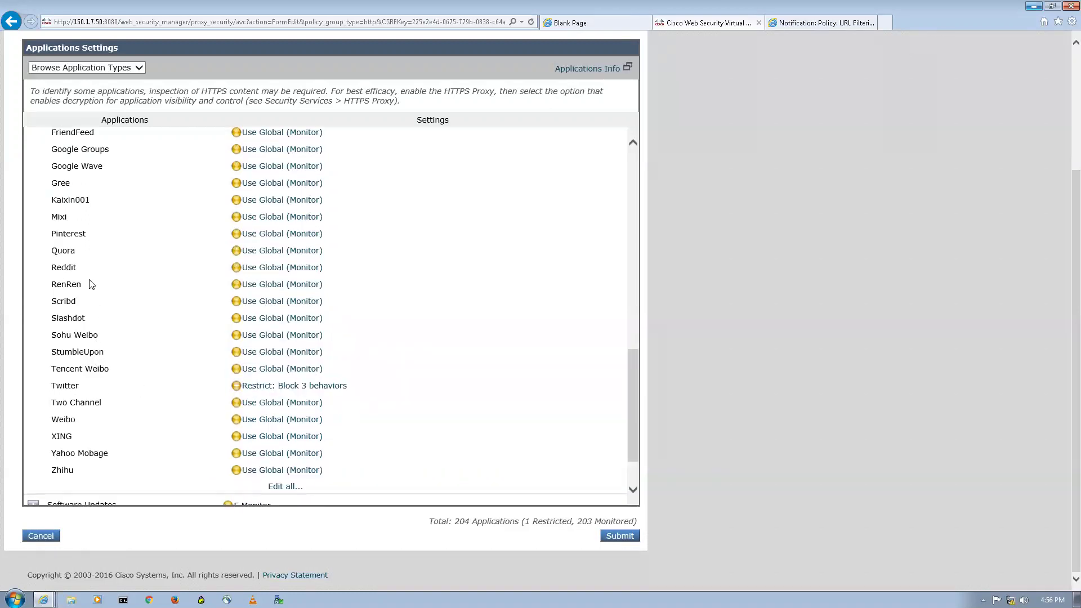
scroll(93, 279, "up", 1)
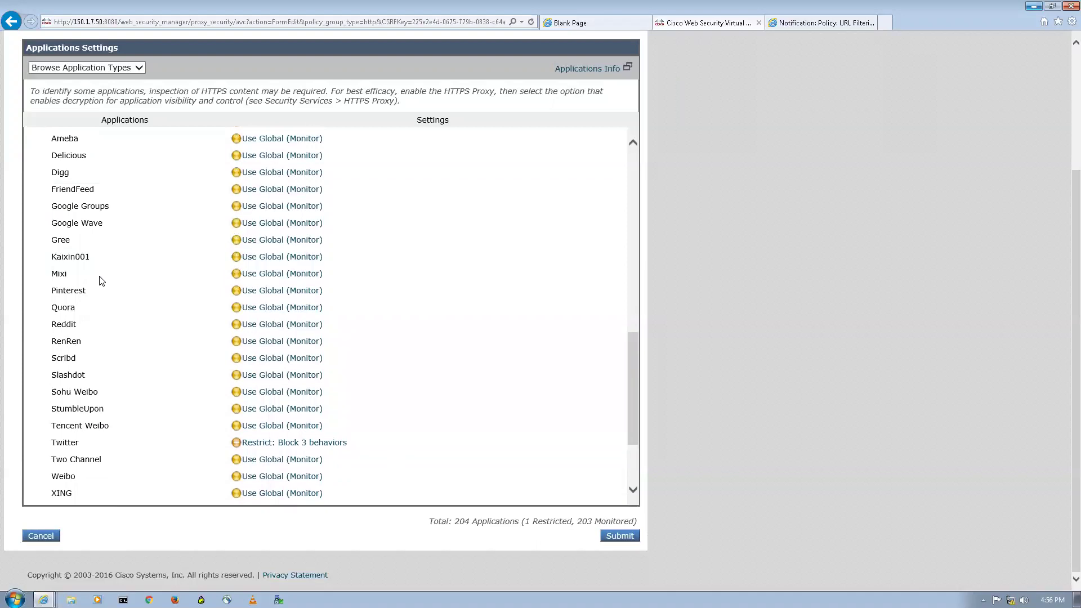
scroll(100, 266, "up", 1)
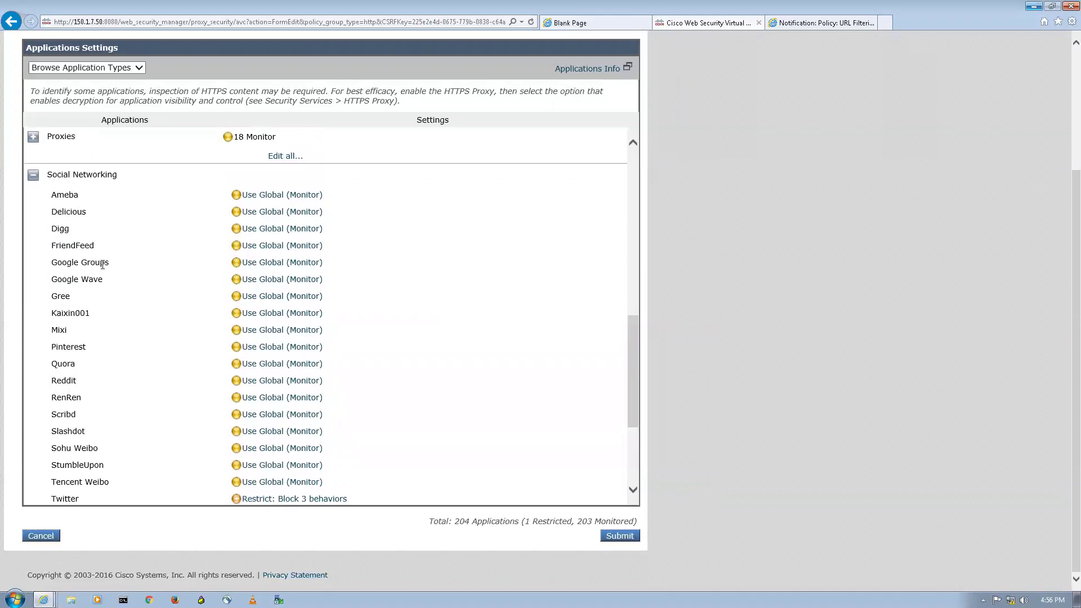
scroll(101, 265, "up", 2)
left_click(33, 288)
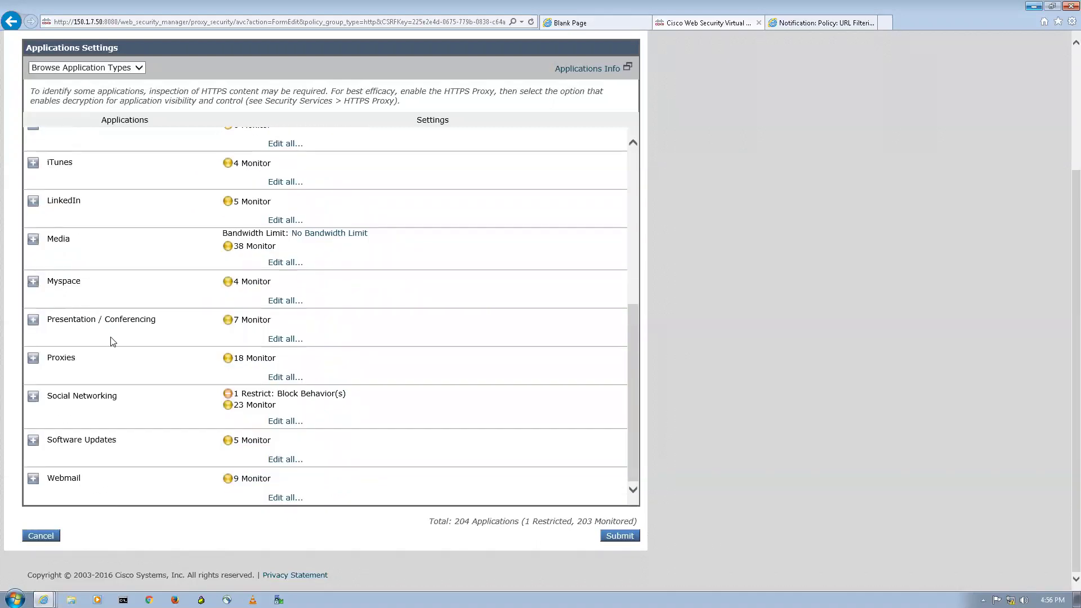
scroll(111, 342, "up", 1)
scroll(113, 343, "up", 1)
scroll(114, 337, "up", 1)
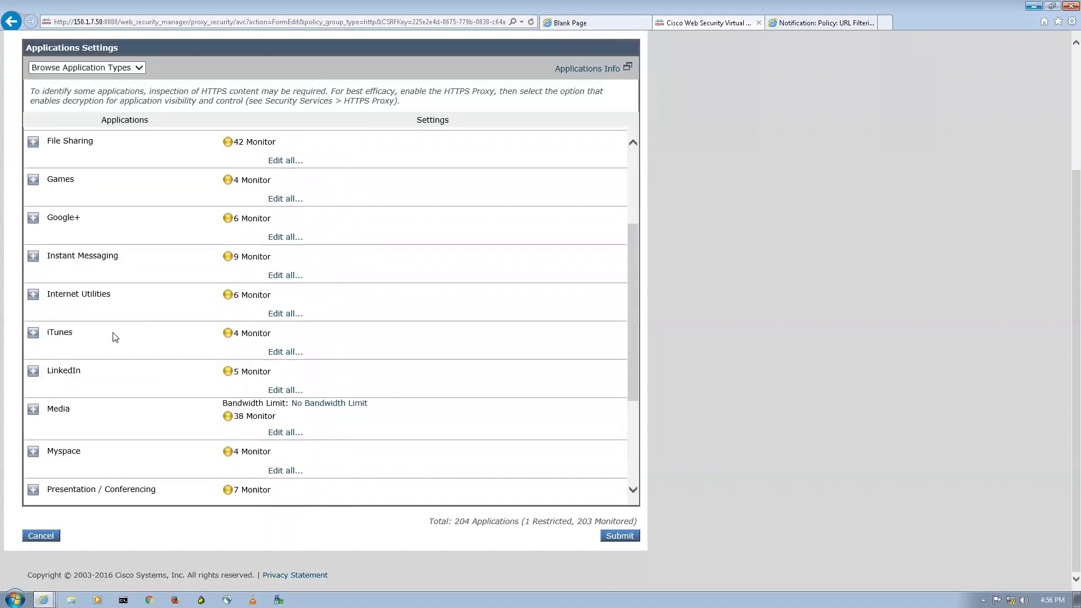
scroll(131, 201, "up", 1)
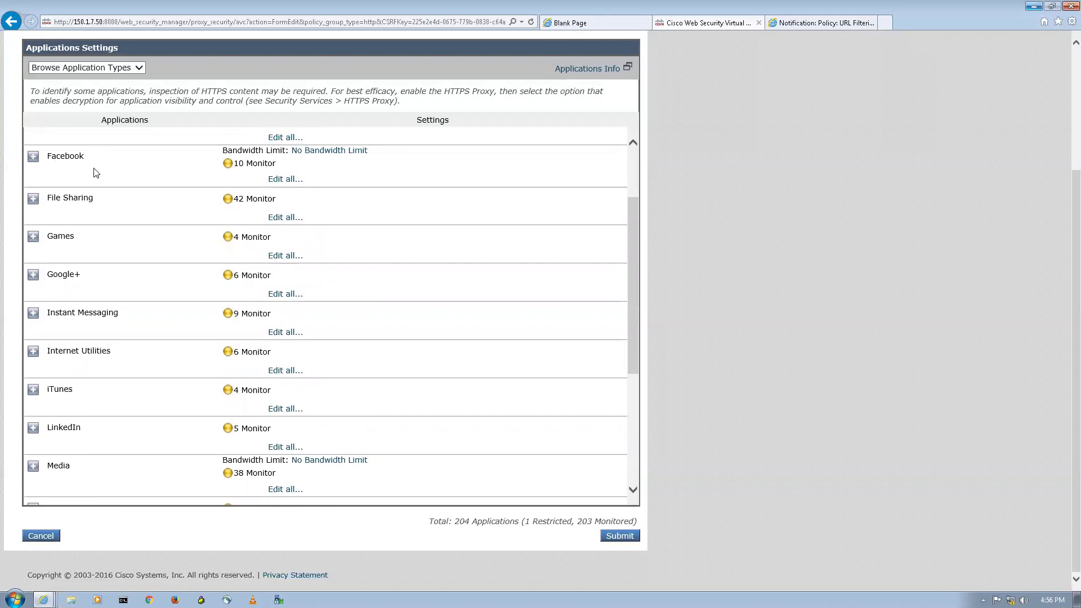
- Set Facebook Messages and Chat to Monitor with attachment uploads, downloads and video chat blocked
left_click(33, 156)
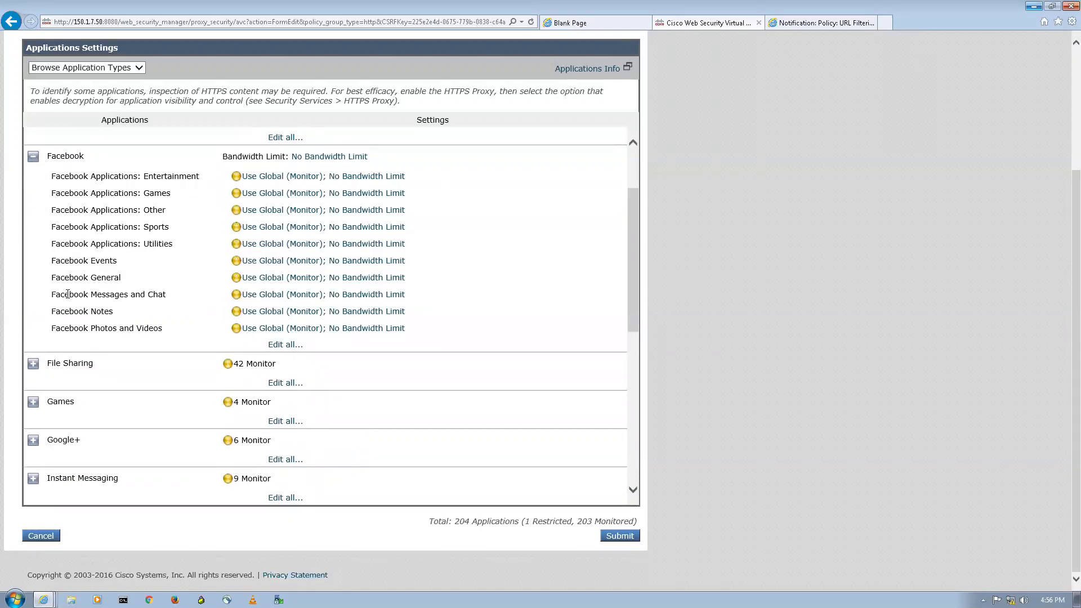
left_click(295, 294)
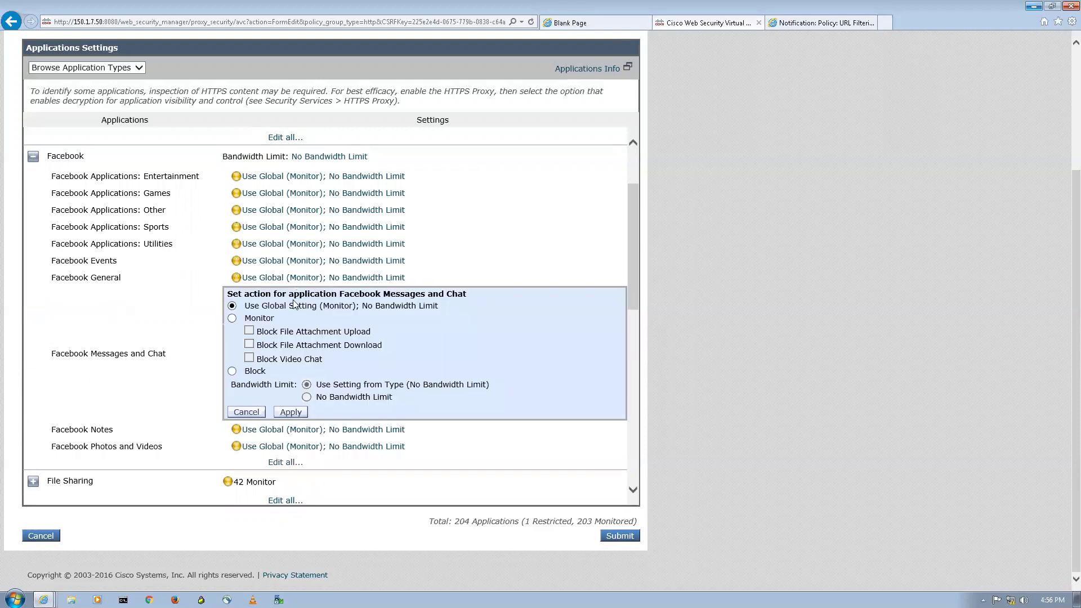
left_click(231, 318)
left_click(250, 360)
left_click(288, 414)
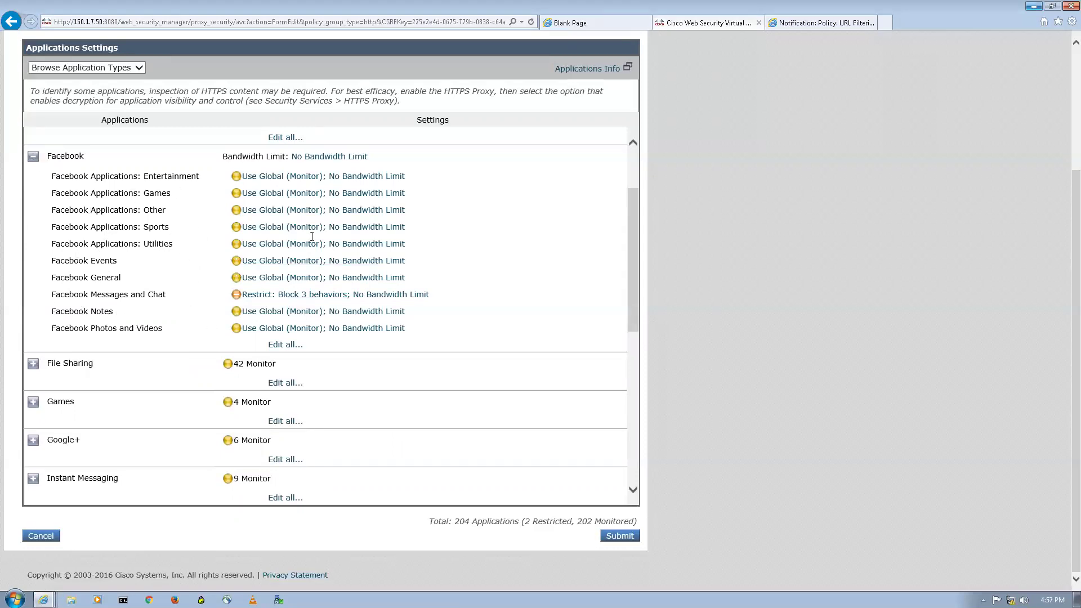
- Set Facebook Applications: Games to Block and collapse the Facebook group
left_click(314, 195)
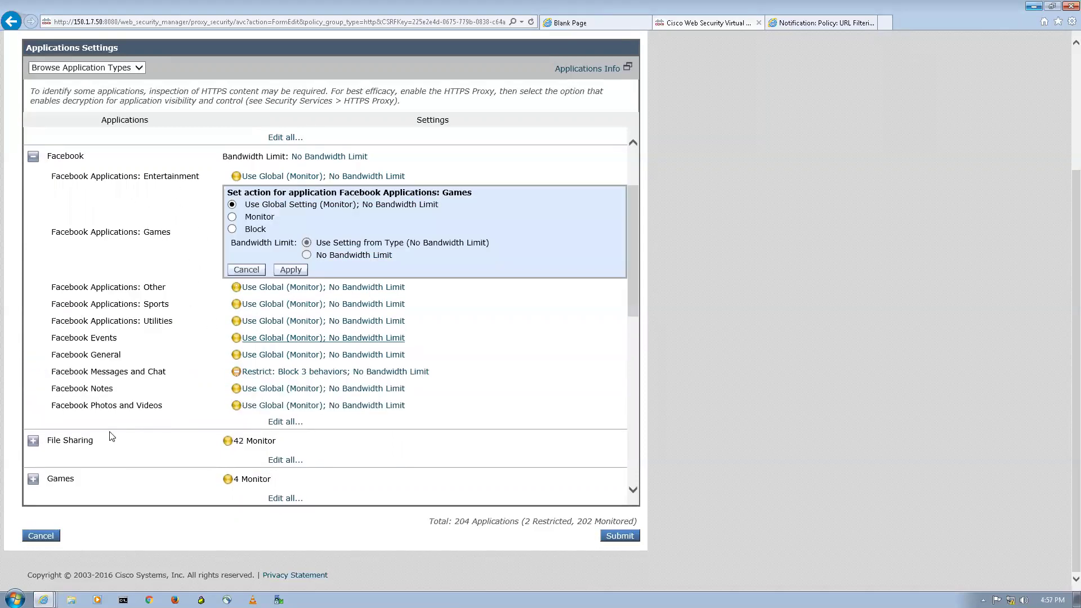
left_click(231, 229)
left_click(290, 270)
left_click(34, 155)
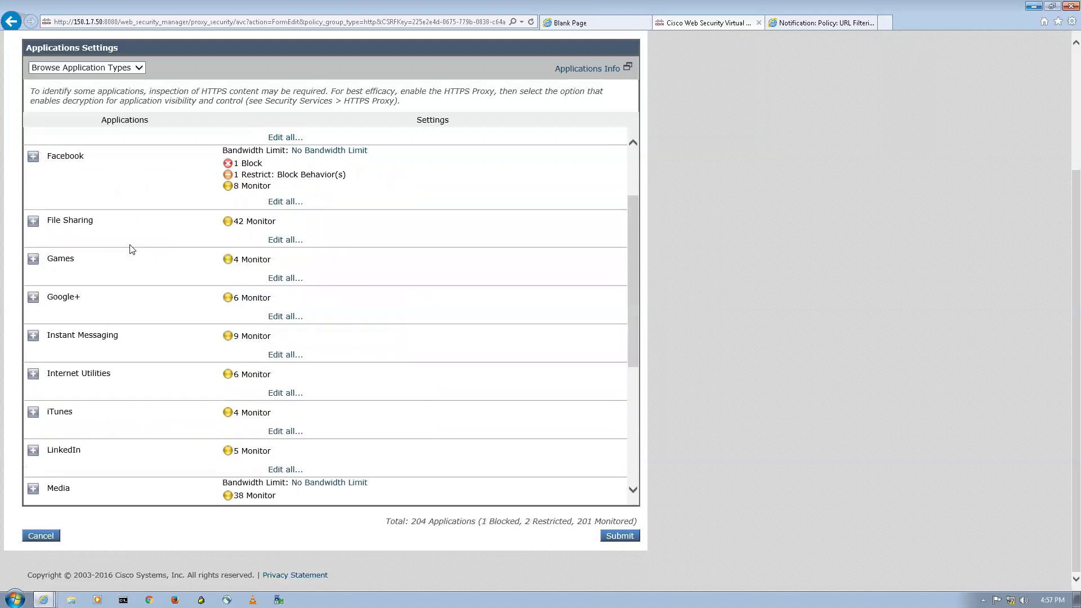
scroll(65, 389, "down", 3)
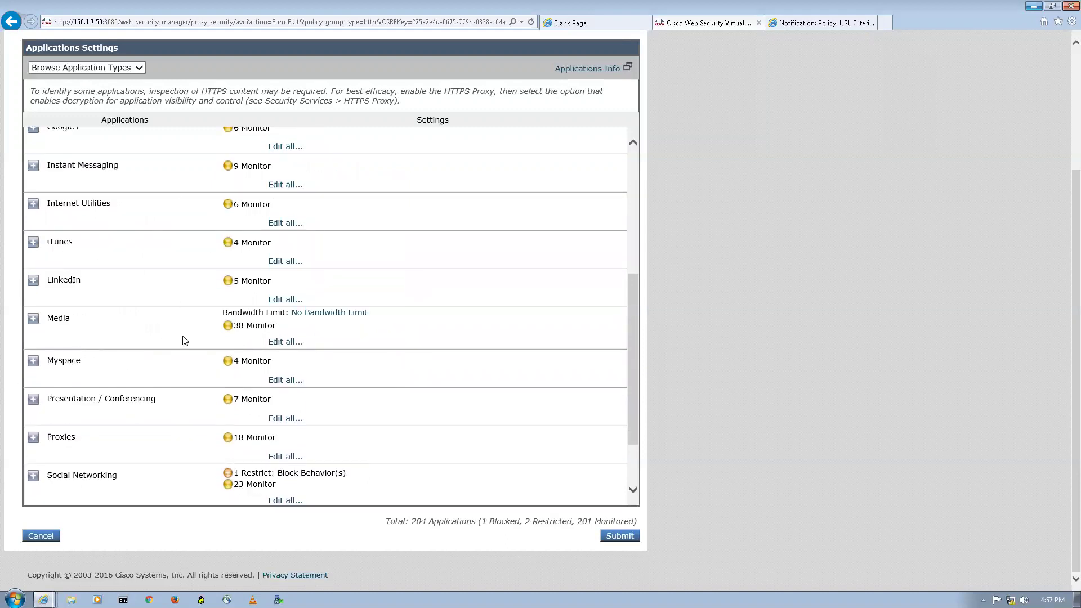
scroll(177, 295, "up", 3)
scroll(126, 304, "up", 5)
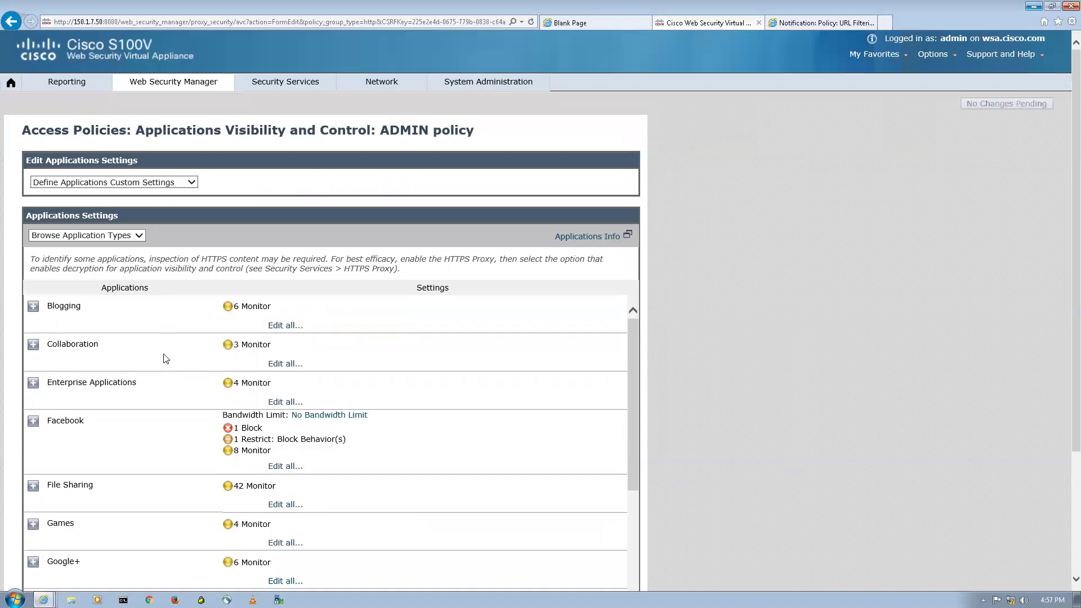
scroll(164, 371, "down", 10)
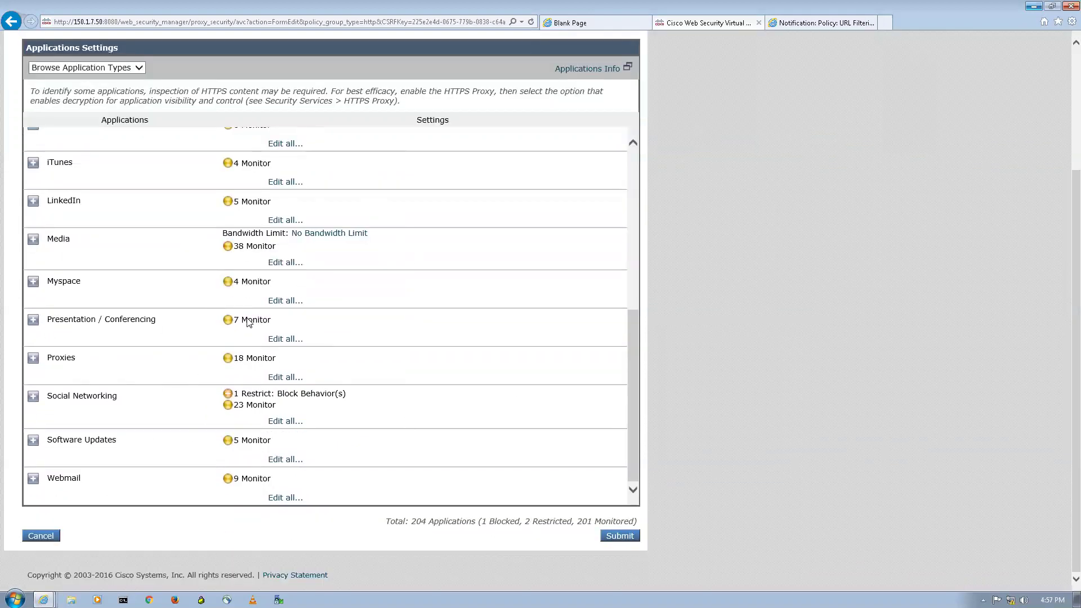
scroll(249, 321, "up", 8)
scroll(197, 299, "up", 5)
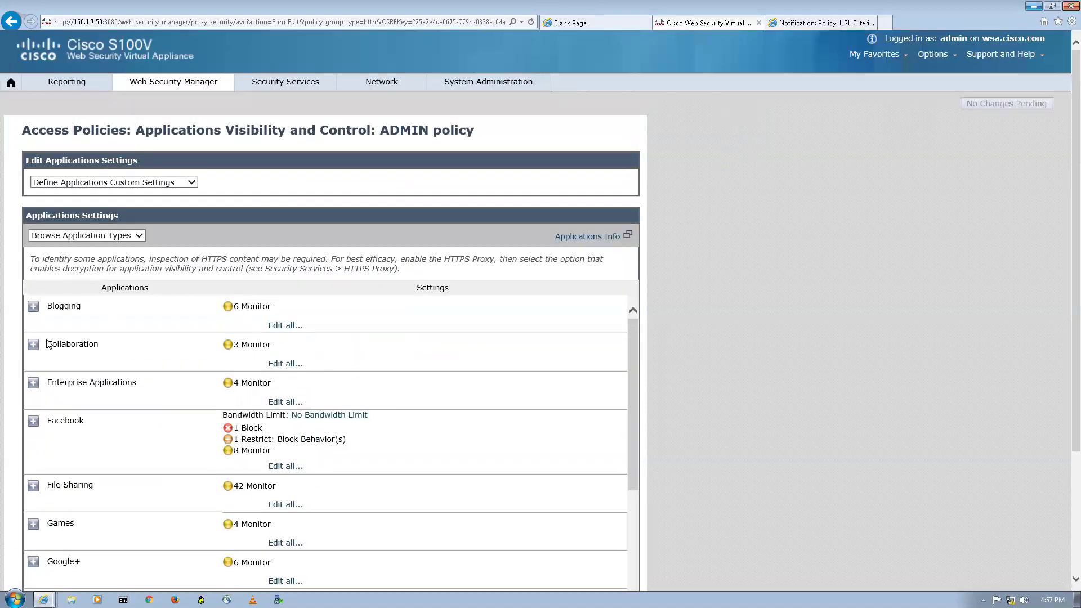
scroll(96, 411, "down", 5)
scroll(164, 520, "down", 2)
scroll(164, 521, "down", 3)
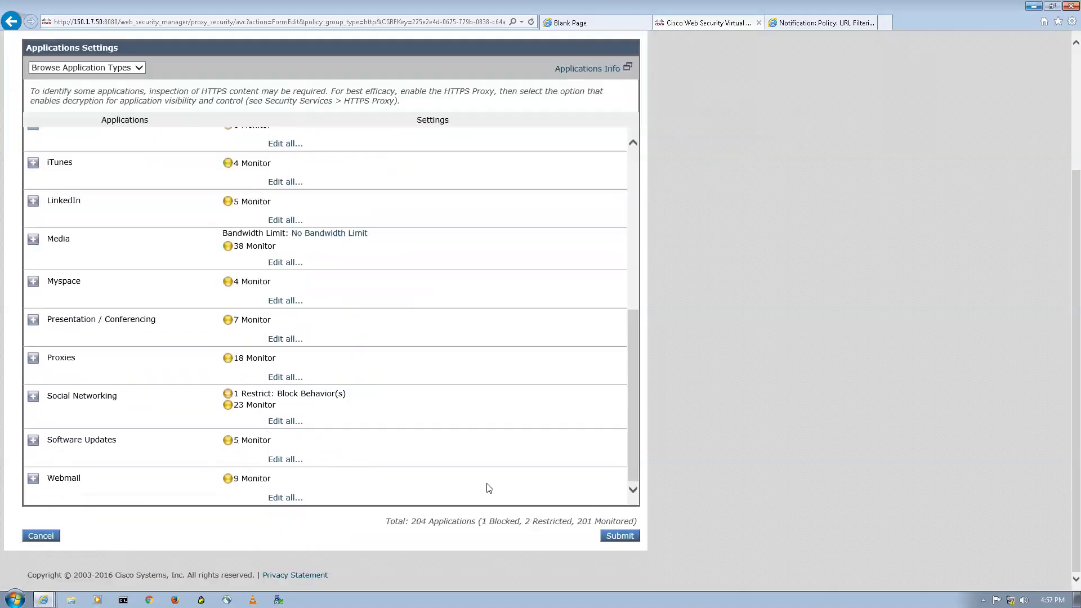
scroll(144, 402, "up", 1)
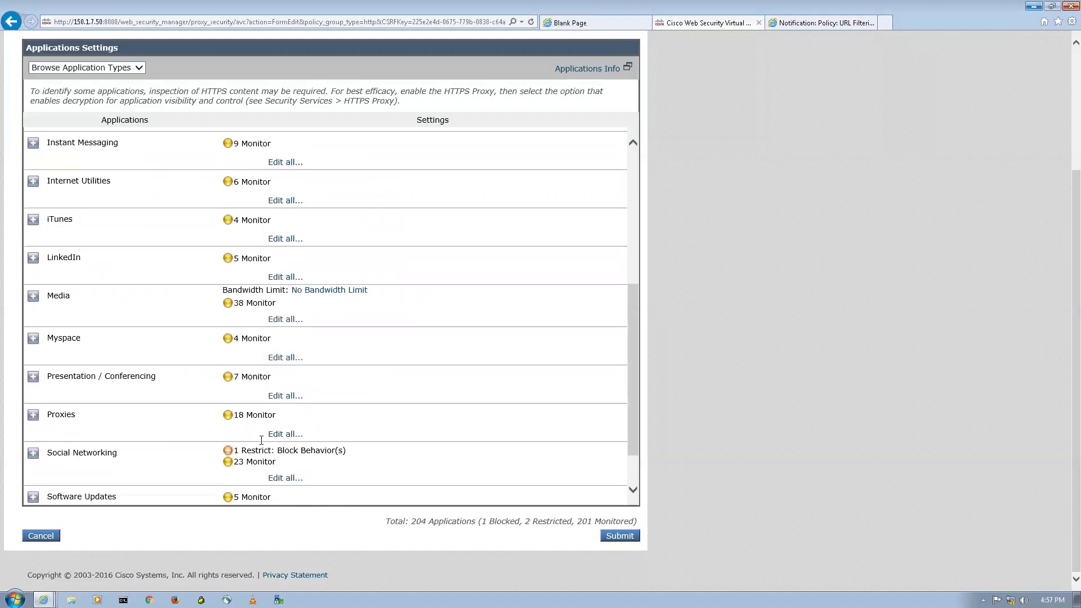
scroll(167, 354, "up", 1)
scroll(136, 253, "up", 3)
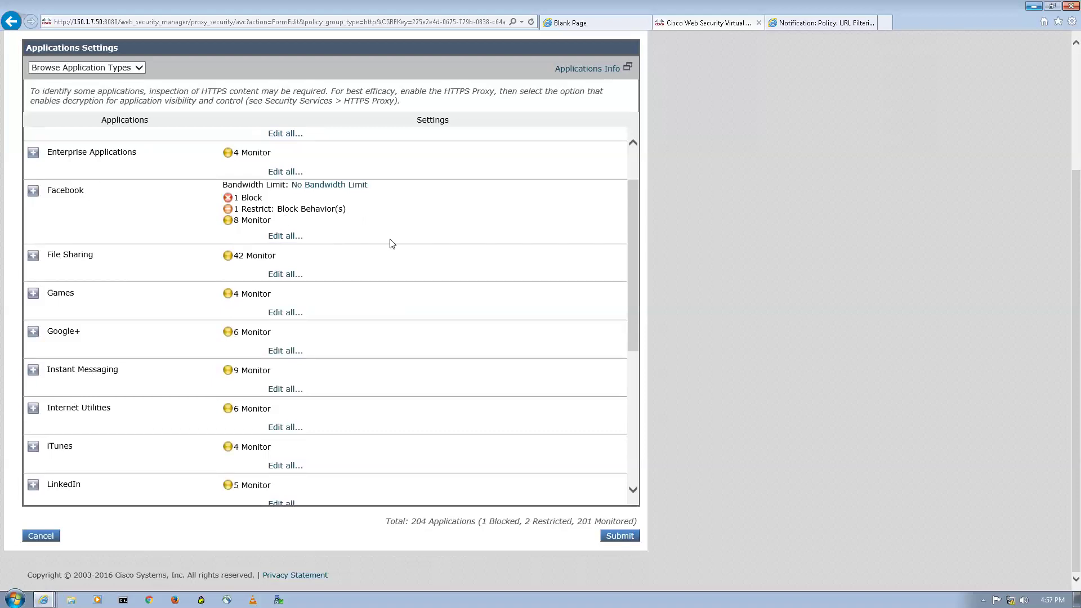
- Submit and commit the ADMIN policy changes, then minimize the browser to the desktop
left_click(625, 536)
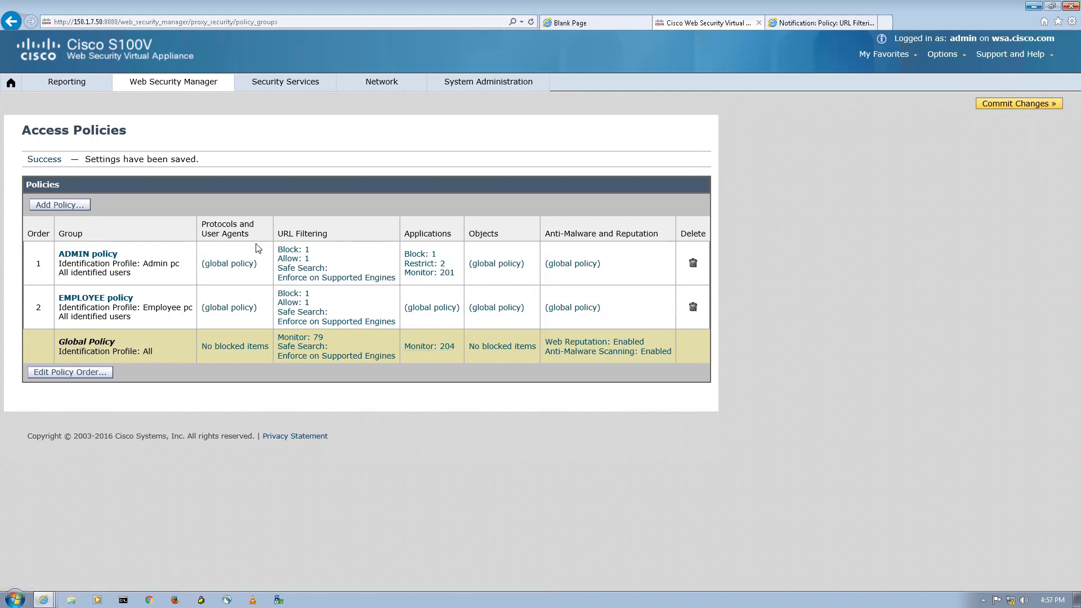
left_click(1002, 107)
left_click(382, 229)
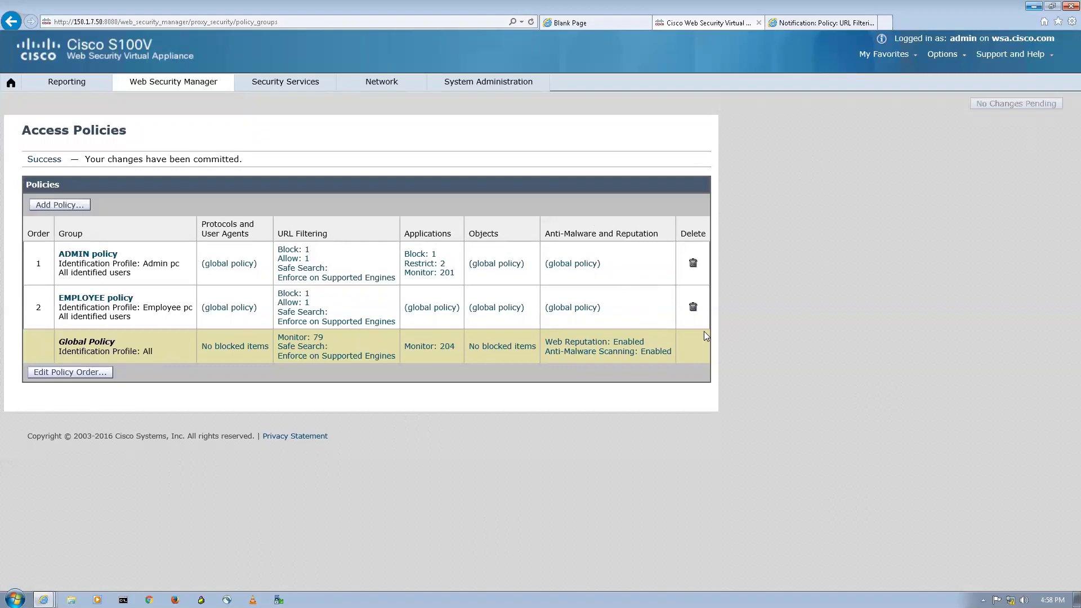
left_click(1033, 6)
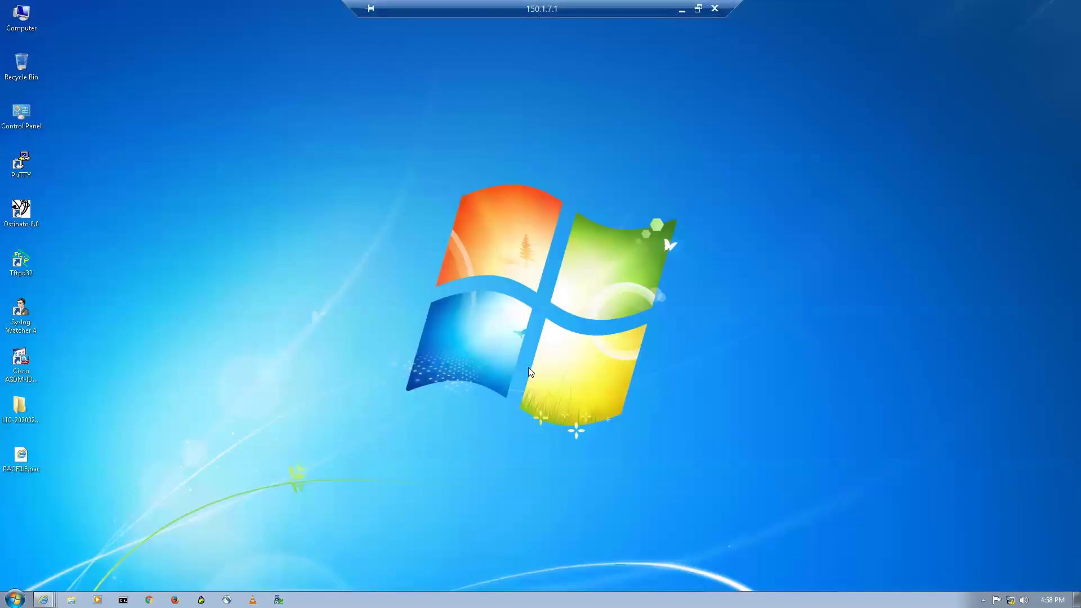
mouse_move(400, 136)
left_mouse_down()
mouse_move(705, 461)
mouse_move(339, 121)
left_mouse_up()
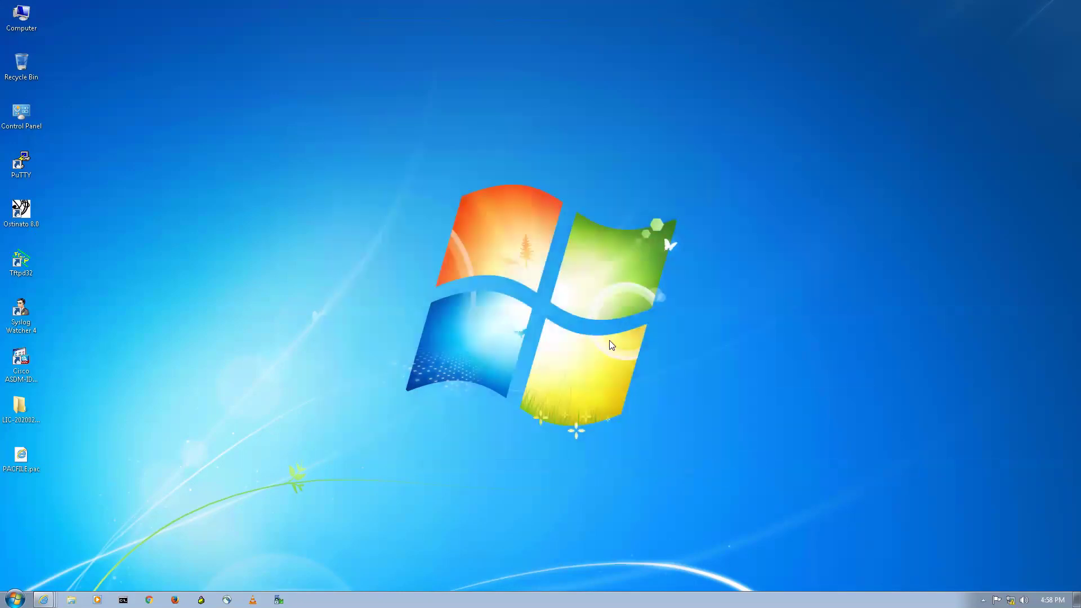